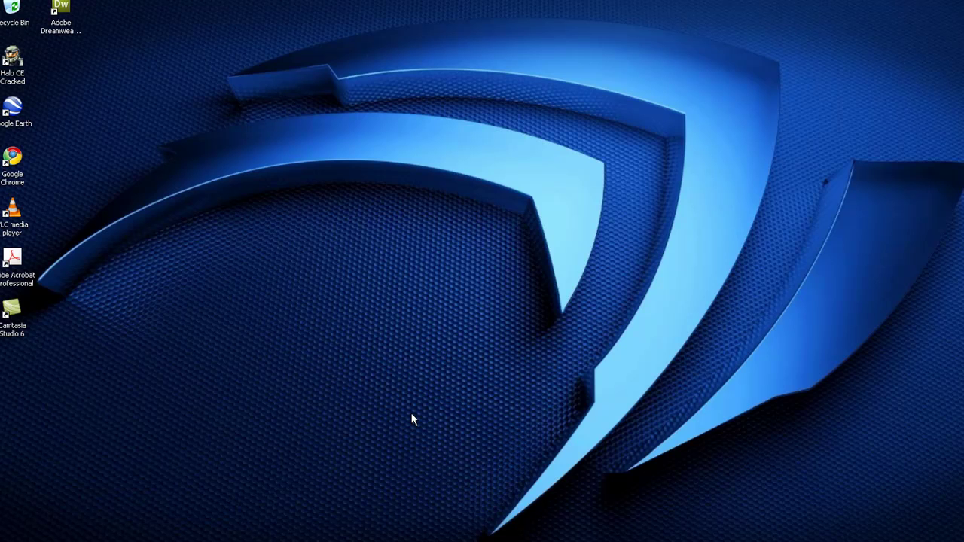
Run a Google search for 'download avast' in Internet Explorer.
click(23, 537)
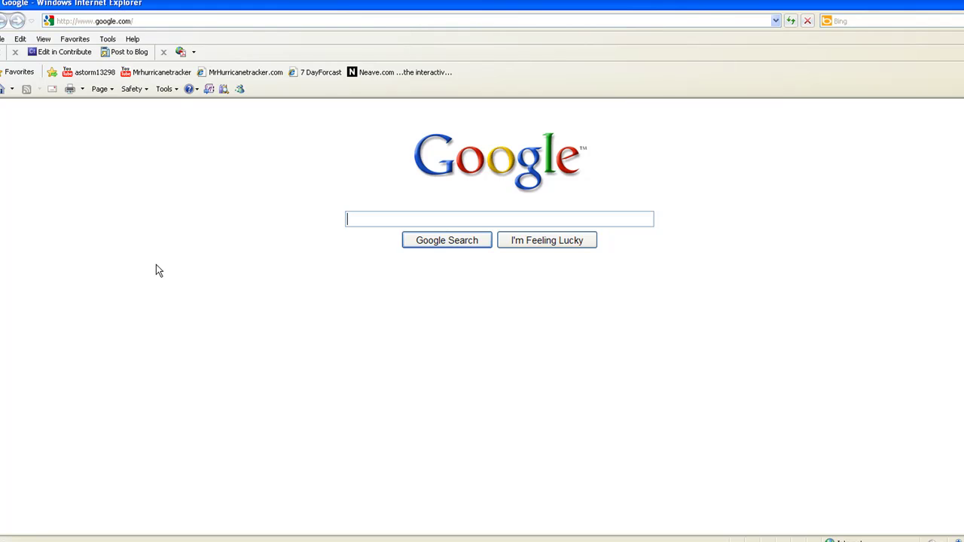
text(download )
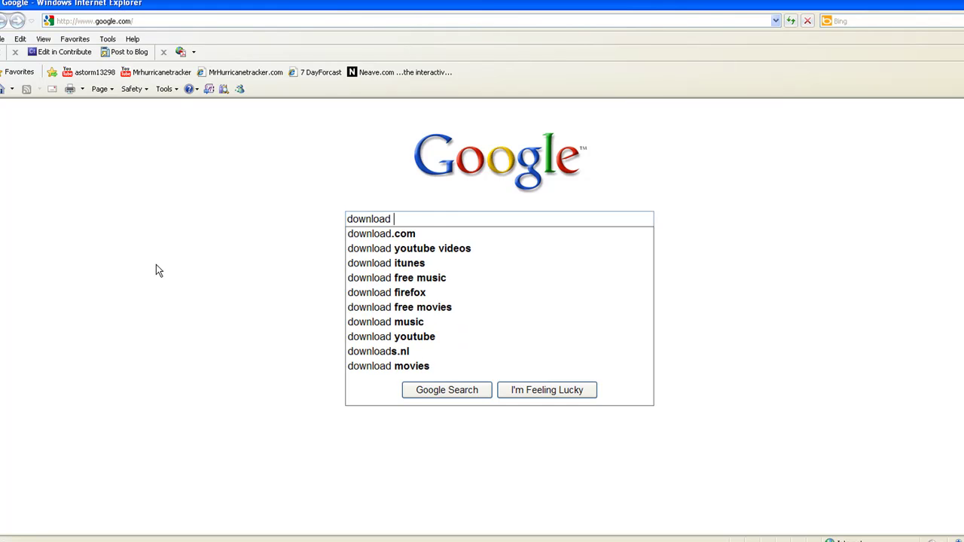
text(avast)
key(Return)
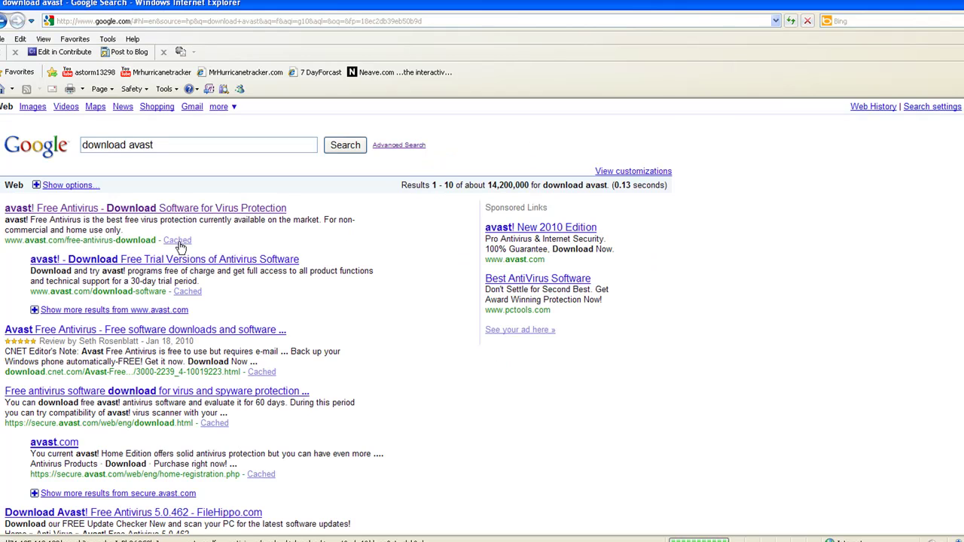
Open the 'avast! Free Antivirus - Download' result on CNET Download.com.
click(182, 211)
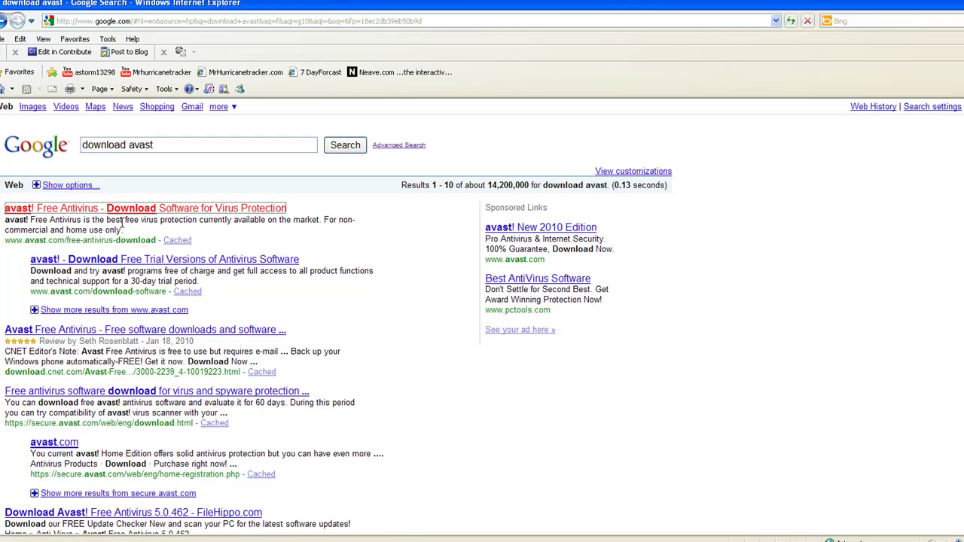
double_click(50, 241)
click(52, 245)
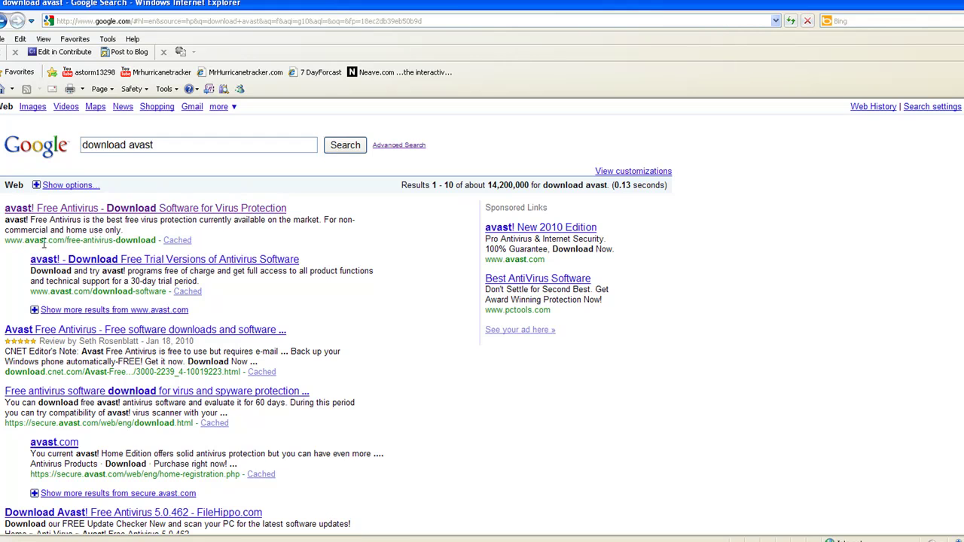
click(161, 211)
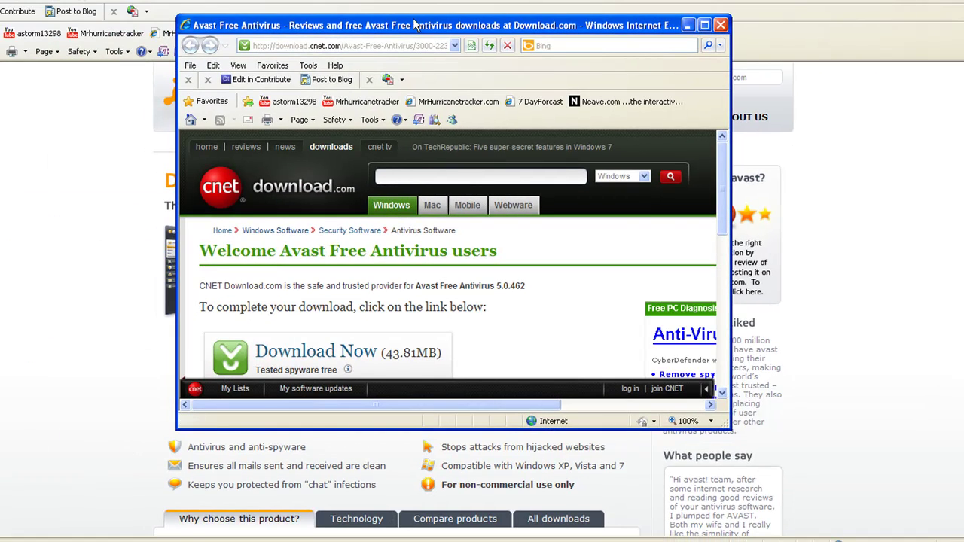
Maximize the download.com window and start the Avast Free Antivirus download.
double_click(415, 25)
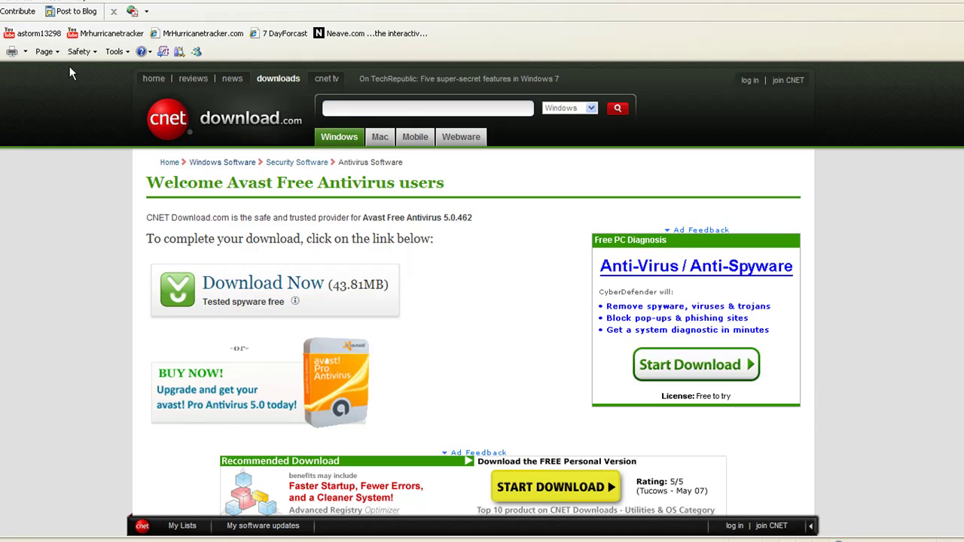
click(232, 287)
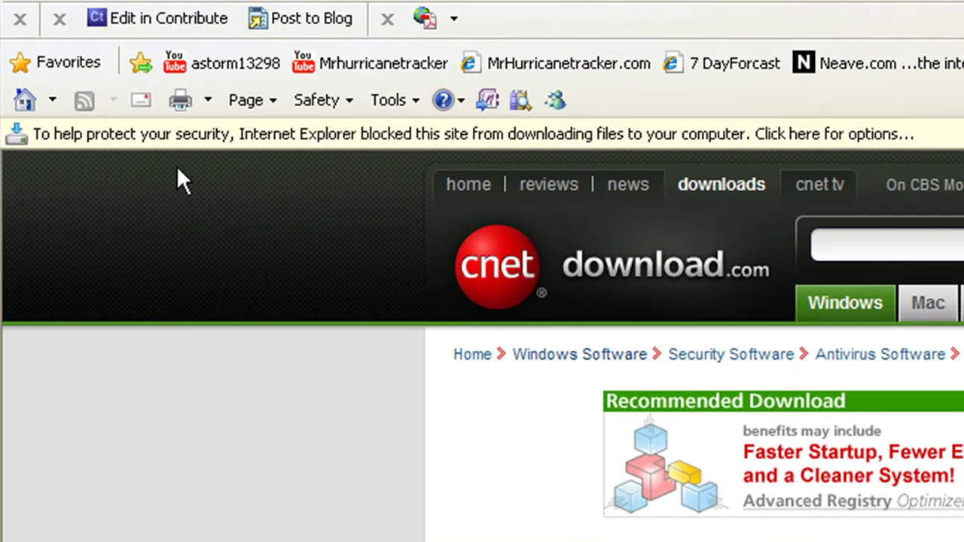
Allow the blocked Avast installer download, cancel saving it, and close Internet Explorer.
click(424, 137)
click(492, 149)
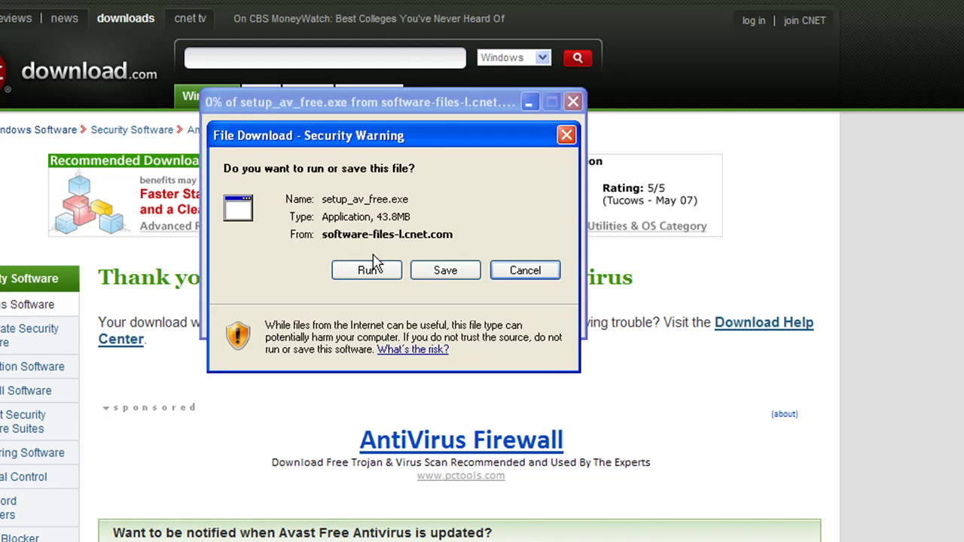
click(443, 271)
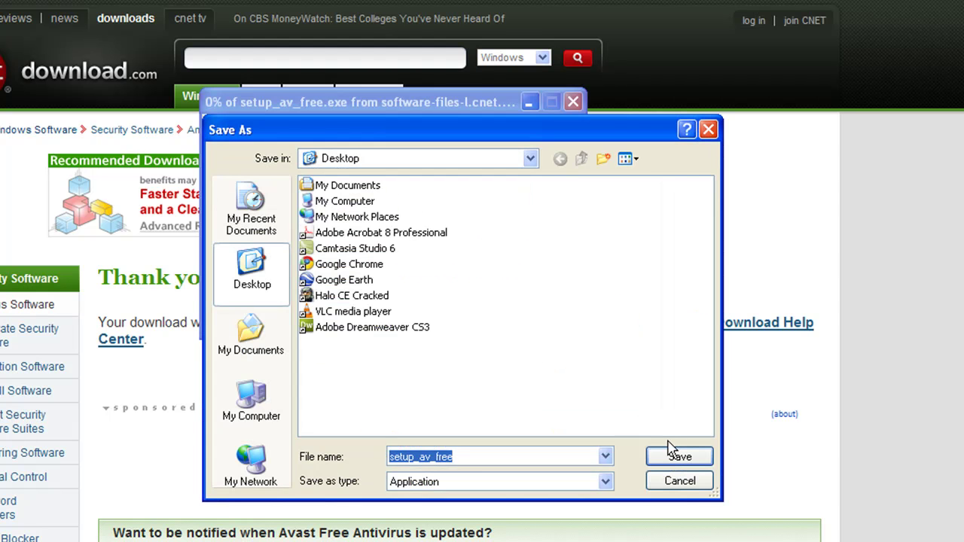
click(665, 488)
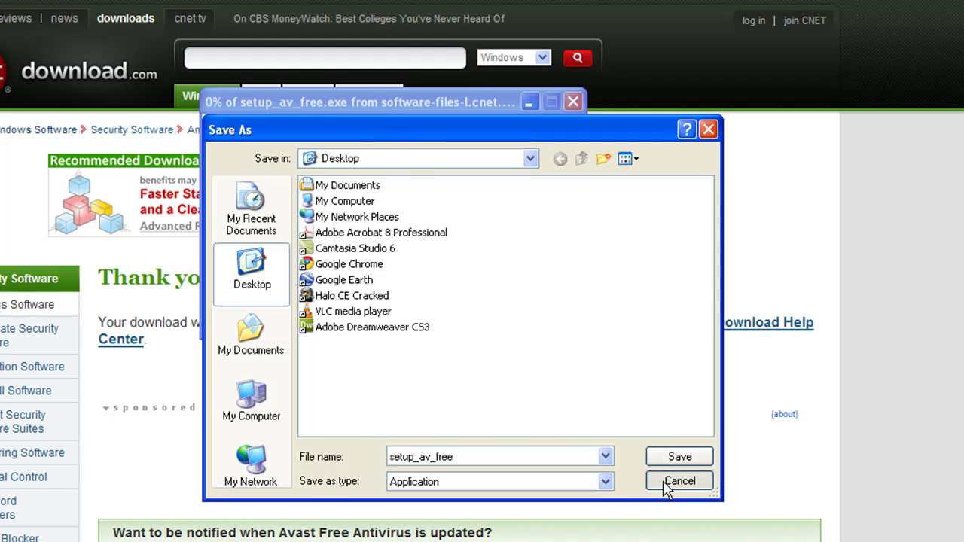
click(666, 488)
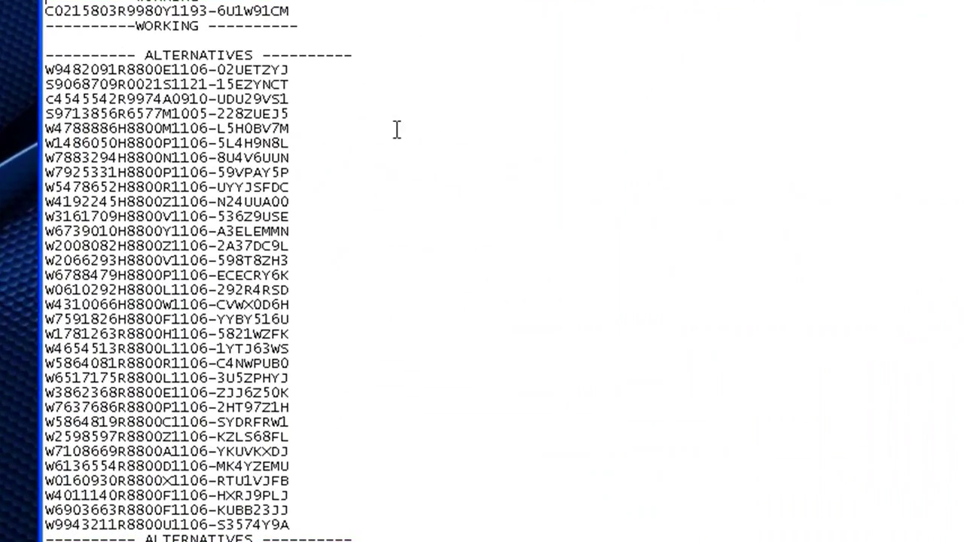
Select the third alternative license key line in avastkeys and copy it to the clipboard.
double_click(290, 73)
click(47, 85)
drag(46, 85, 140, 99)
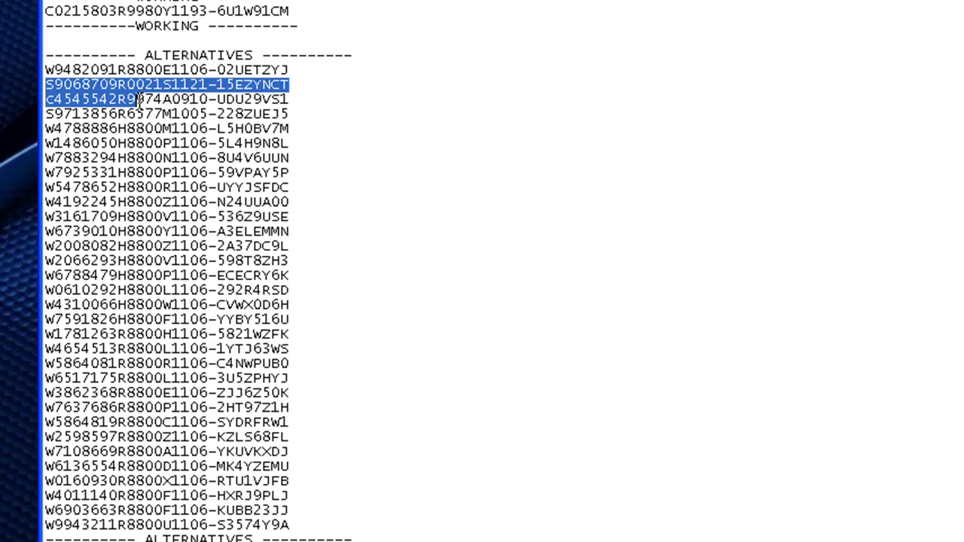
click(140, 100)
drag(47, 98, 289, 99)
right_click(144, 105)
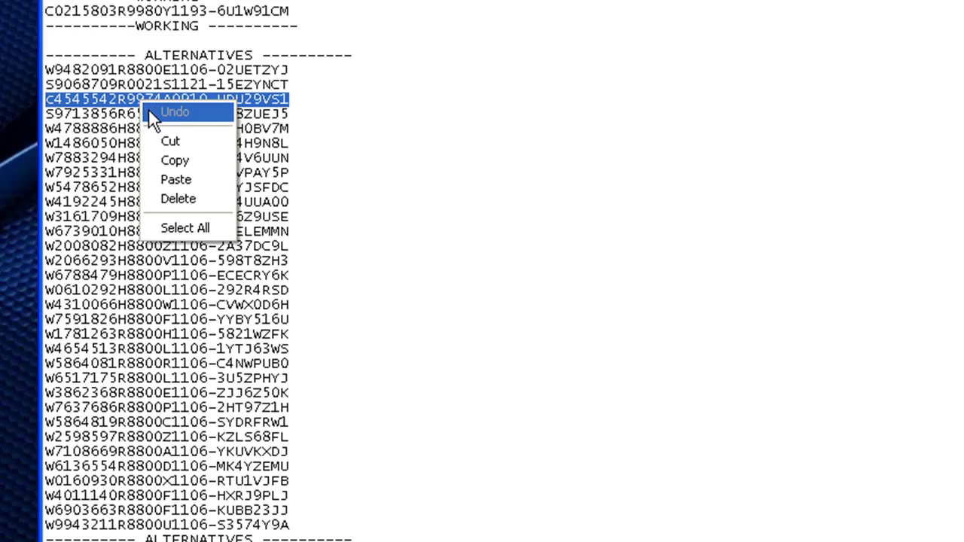
click(168, 161)
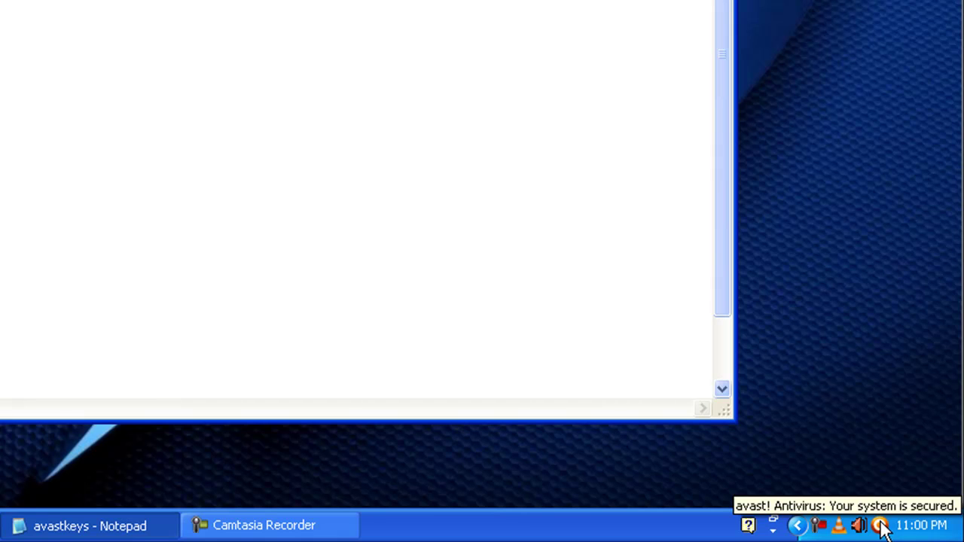
Open About avast! from the tray icon and view the REGISTERED status, expiring 9/1/2010.
right_click(881, 526)
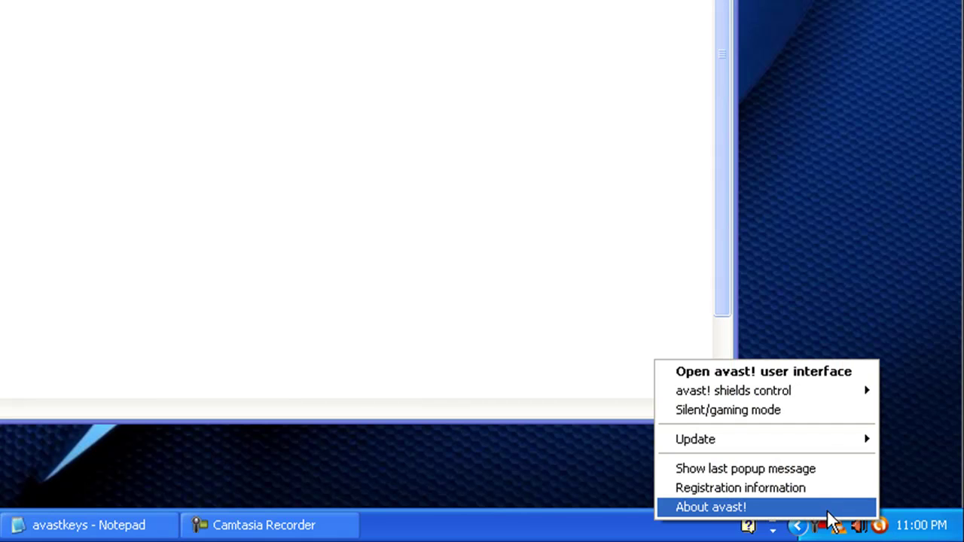
click(830, 513)
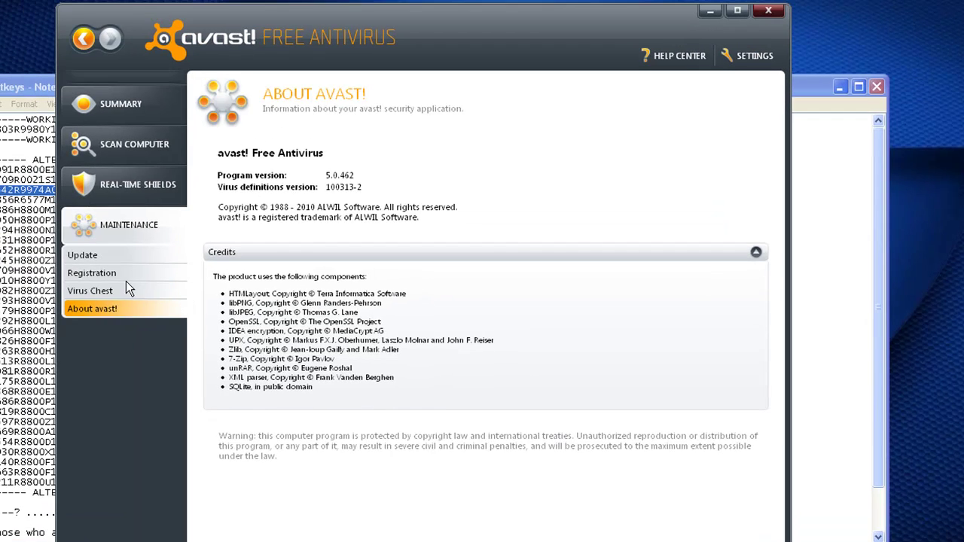
click(101, 273)
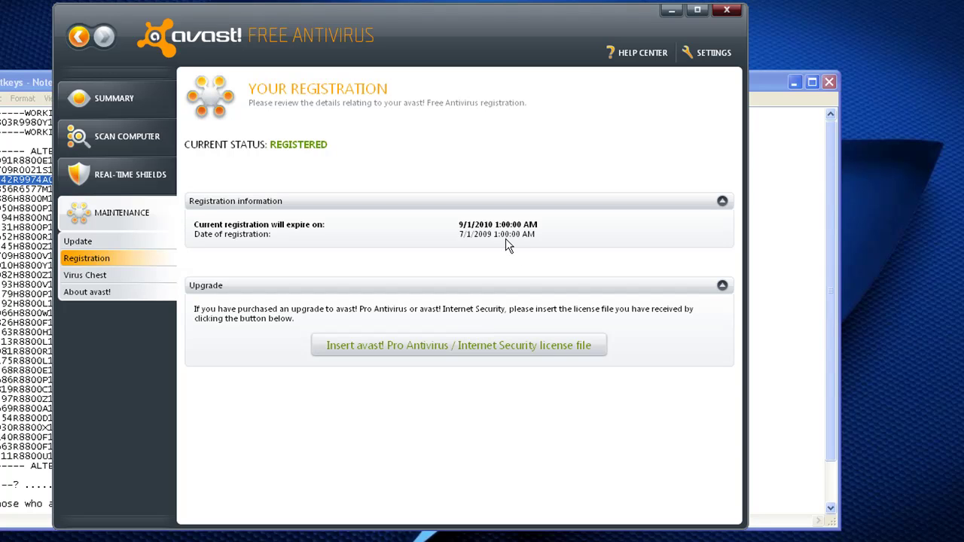
click(728, 13)
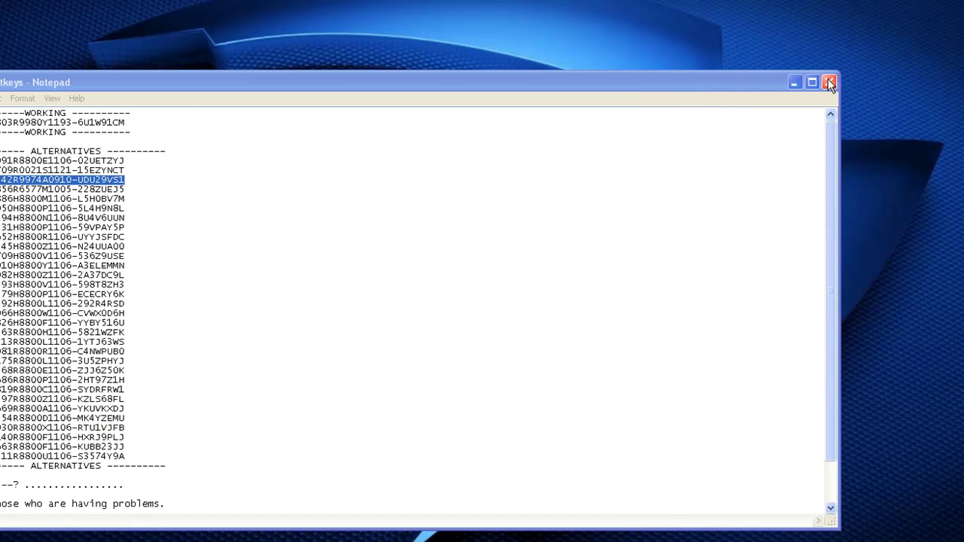